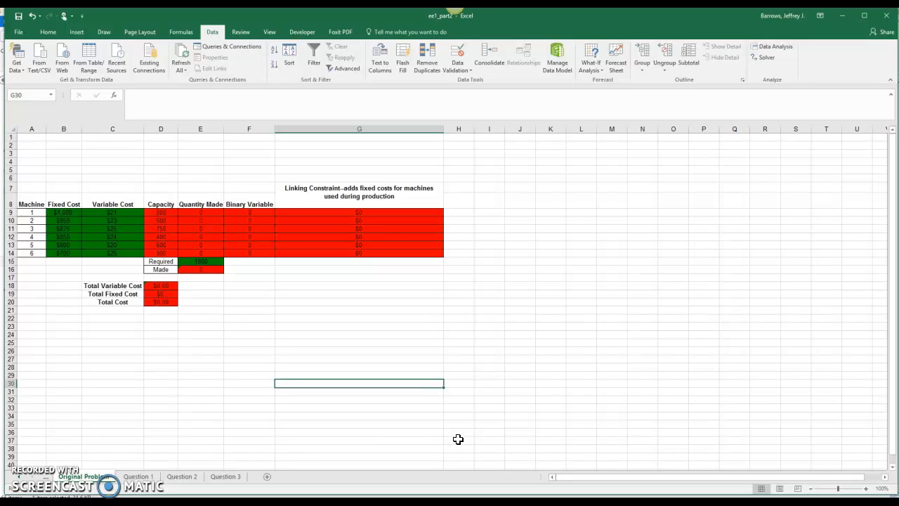
# - Open the Excel Options, move and enlarge the dialog, and show the Add-ins page
pyautogui.click(20, 38)
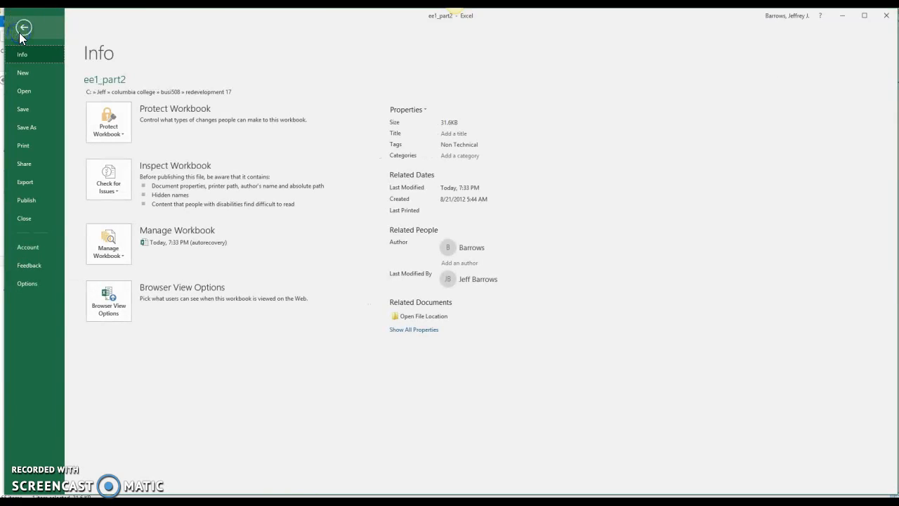
pyautogui.click(35, 284)
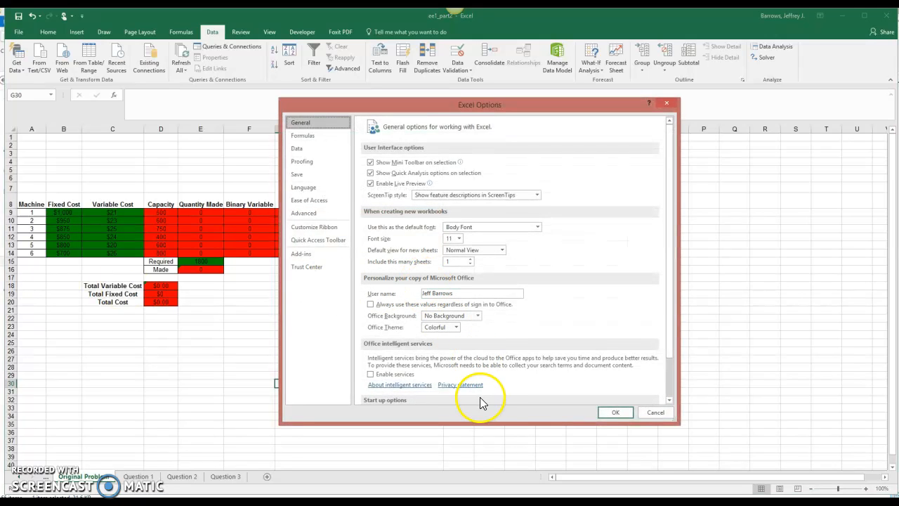
pyautogui.moveTo(488, 425); pyautogui.dragTo(488, 464)
pyautogui.moveTo(502, 102); pyautogui.dragTo(490, 41)
pyautogui.moveTo(463, 400); pyautogui.dragTo(467, 462)
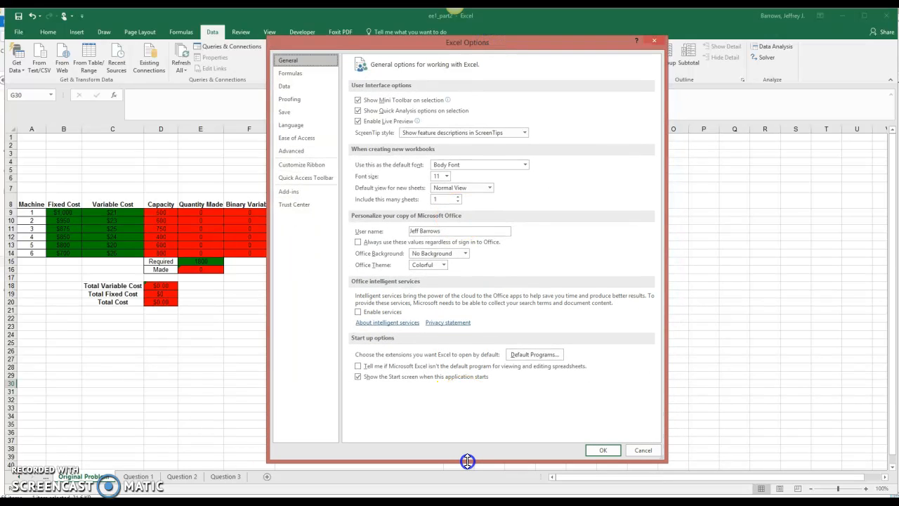
pyautogui.click(294, 194)
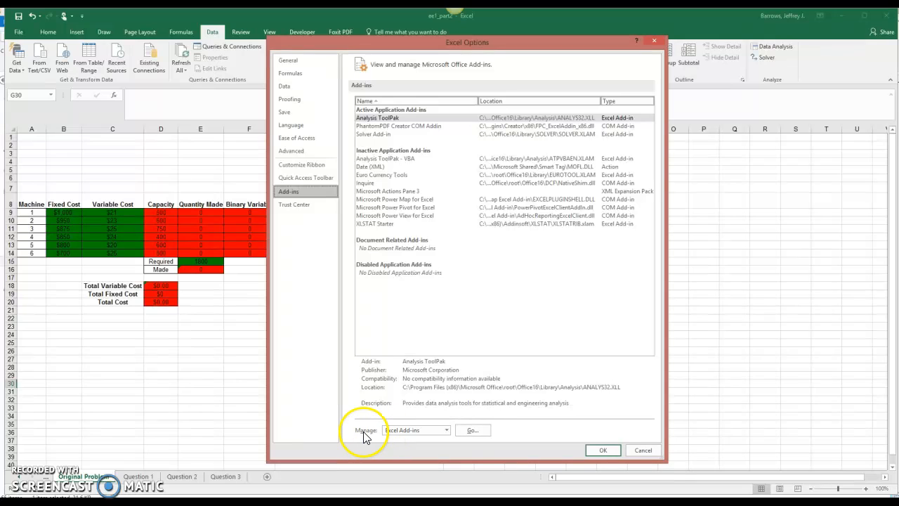
# - Open the Excel Add-ins manager and accept it with Analysis ToolPak and Solver Add-in enabled
pyautogui.click(448, 431)
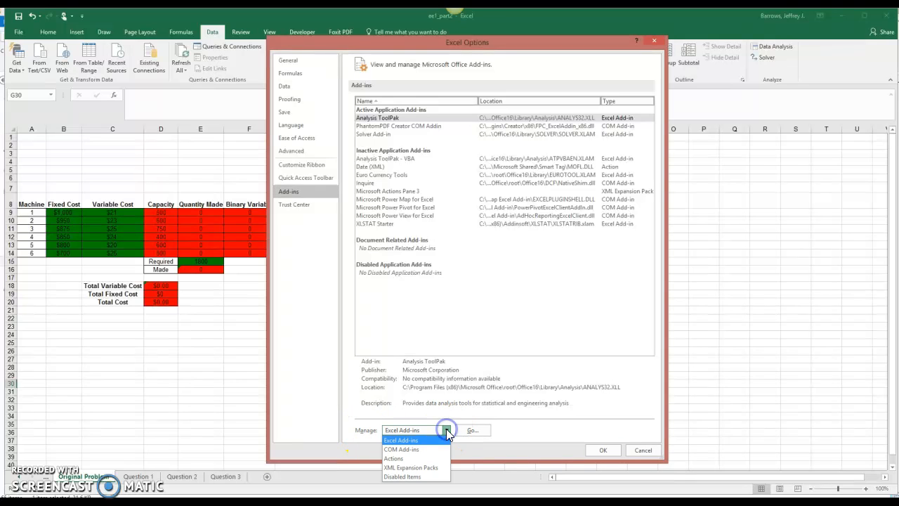
pyautogui.click(411, 439)
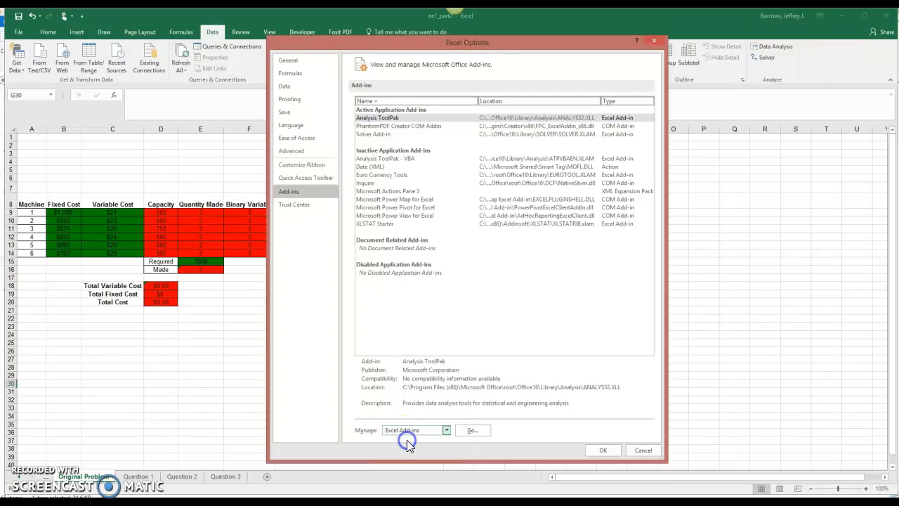
pyautogui.click(476, 430)
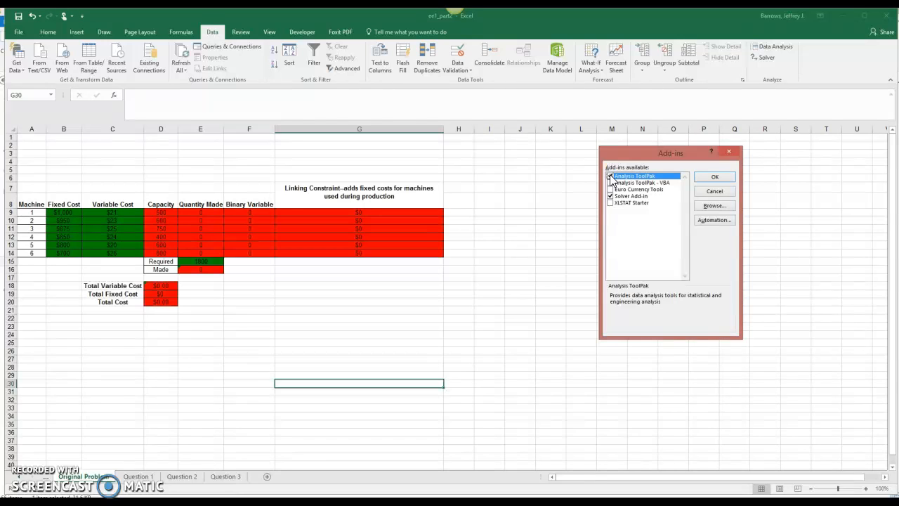
pyautogui.click(714, 177)
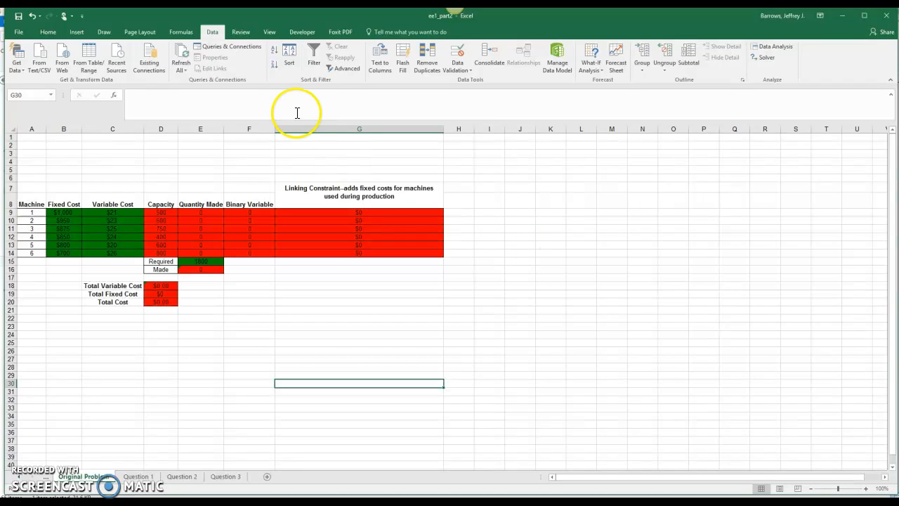
pyautogui.click(22, 35)
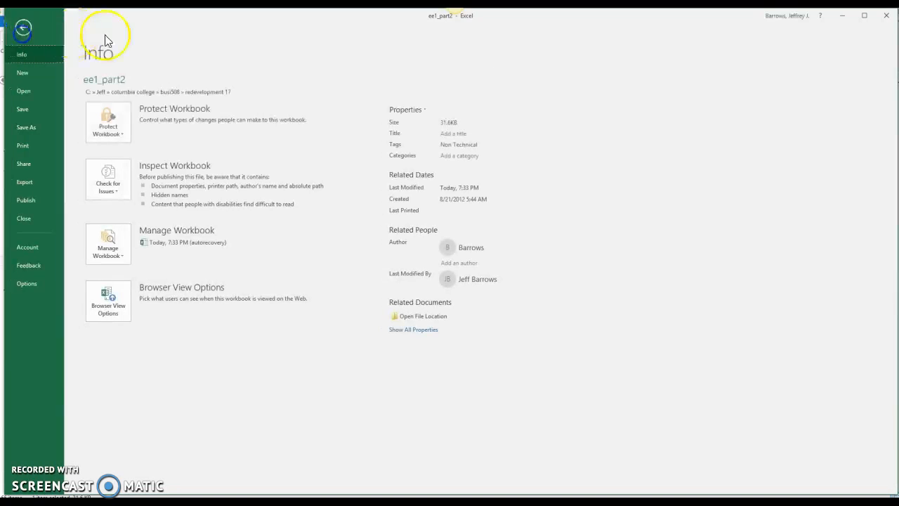
pyautogui.click(24, 26)
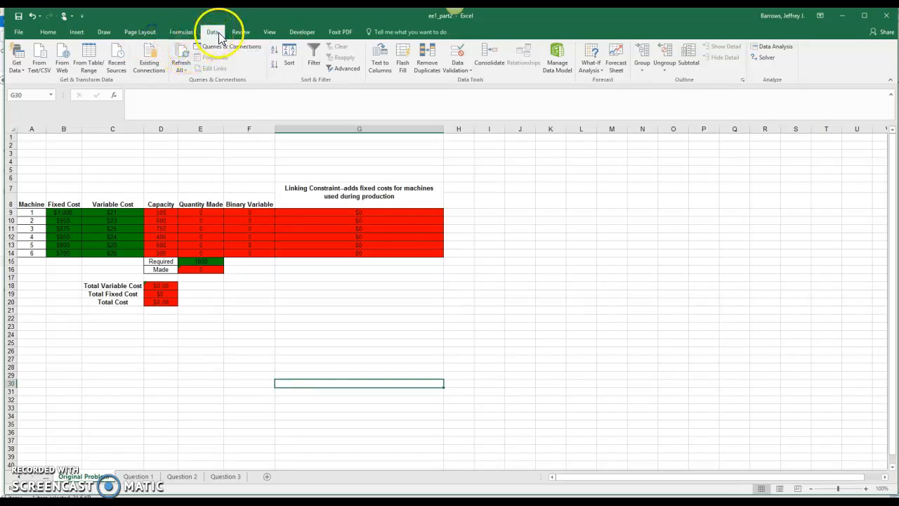
pyautogui.click(191, 32)
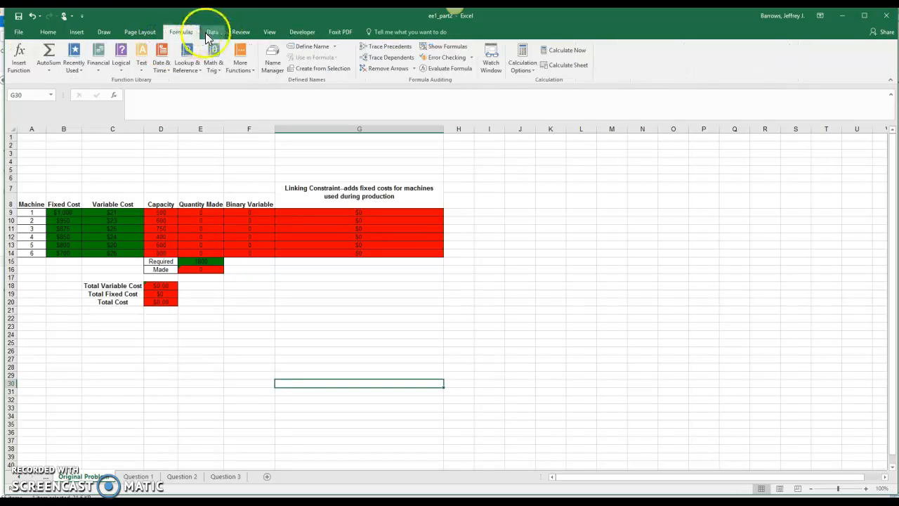
pyautogui.click(209, 32)
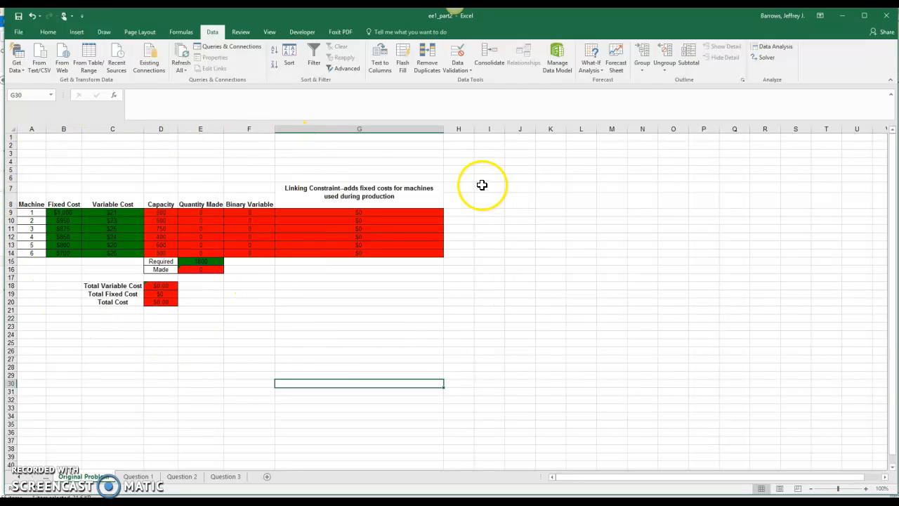
# - Read the Instructions sheet, and reset all Solver options and cell selections on the Original Problem sheet
pyautogui.click(38, 476)
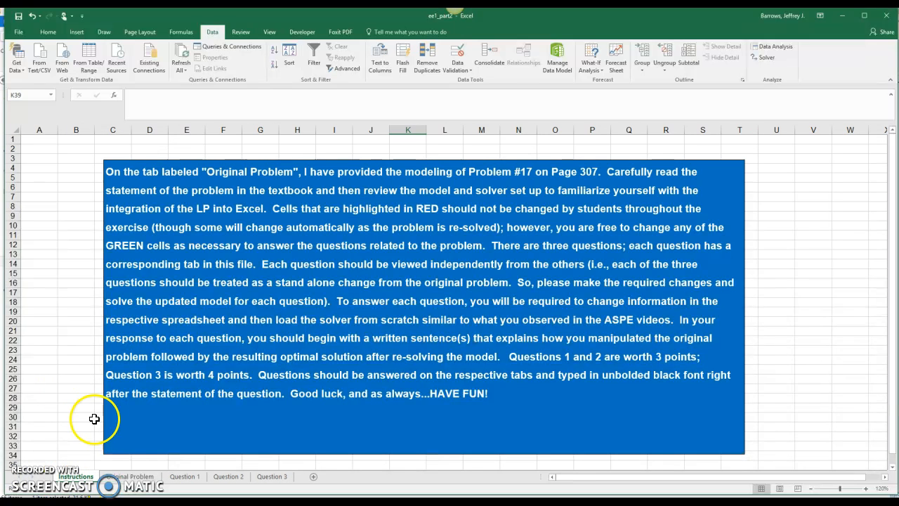
pyautogui.click(130, 476)
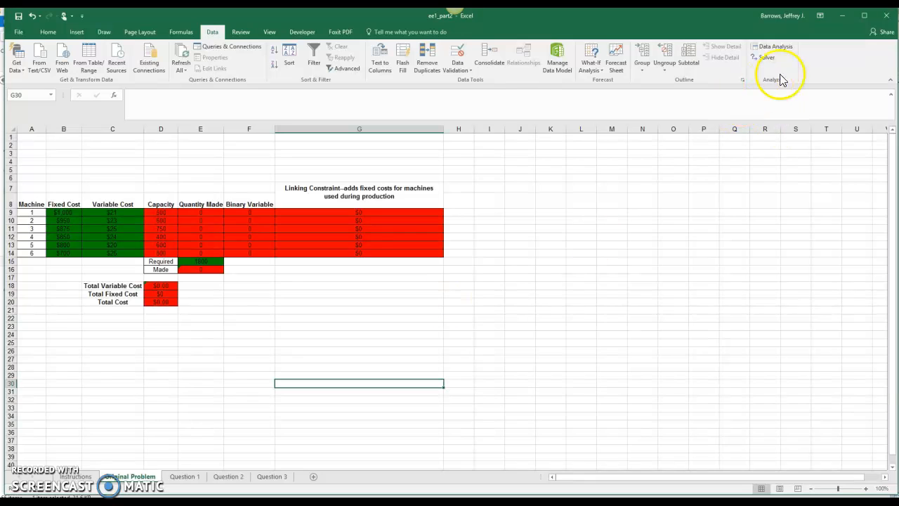
pyautogui.click(767, 58)
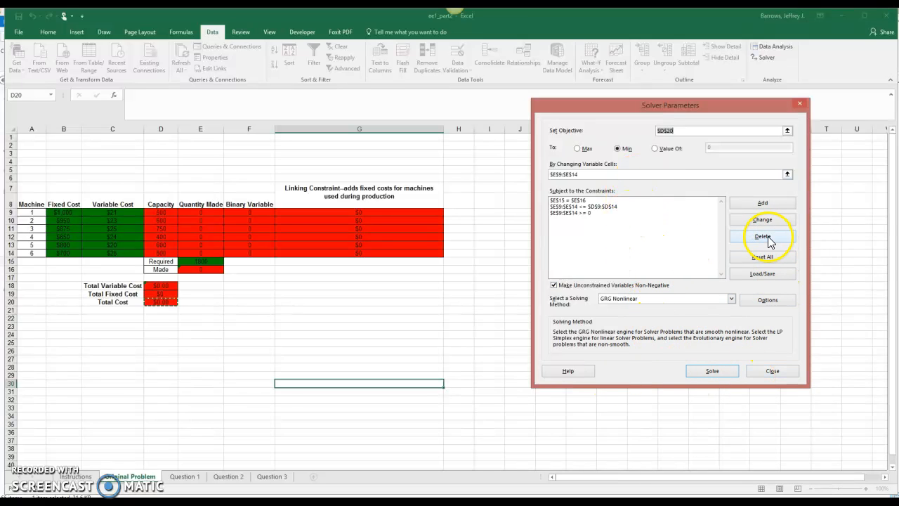
pyautogui.click(761, 257)
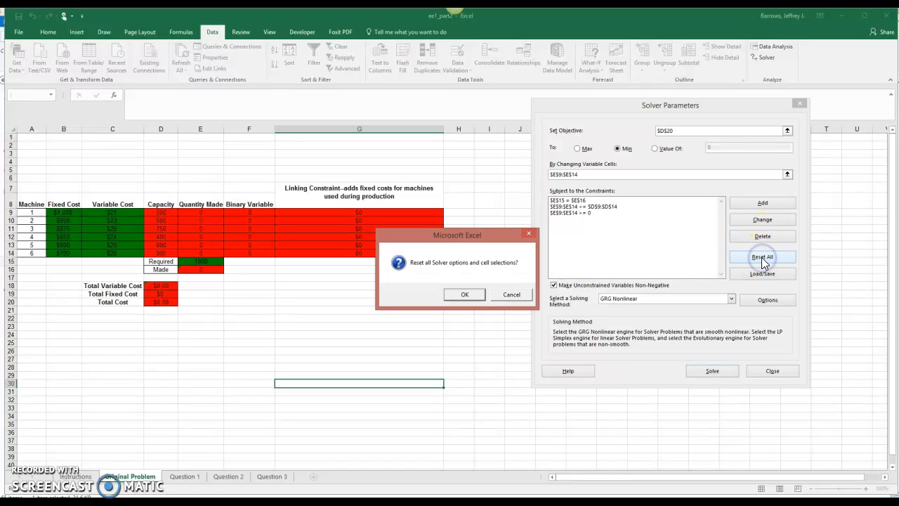
pyautogui.click(465, 292)
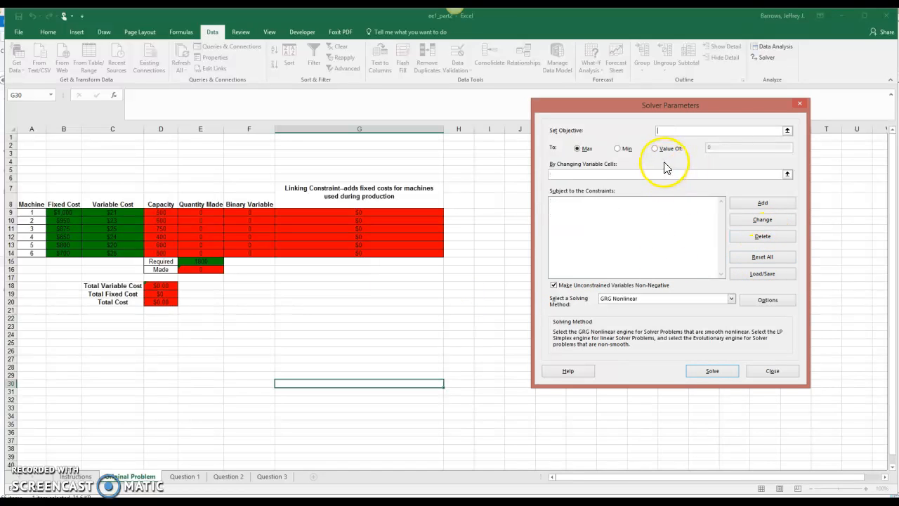
# - Set the Solver objective to the Total Cost cell $D$20 and choose to minimize it
pyautogui.click(670, 131)
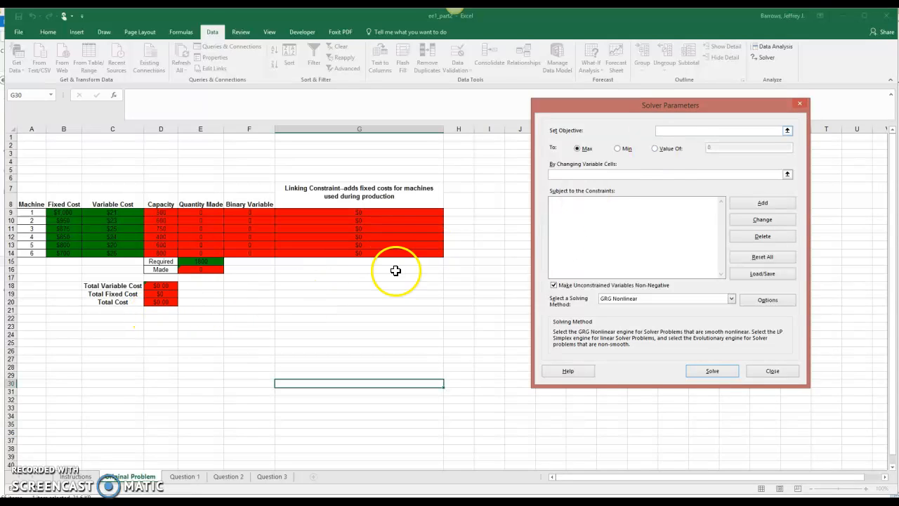
pyautogui.click(665, 131)
pyautogui.click(179, 308)
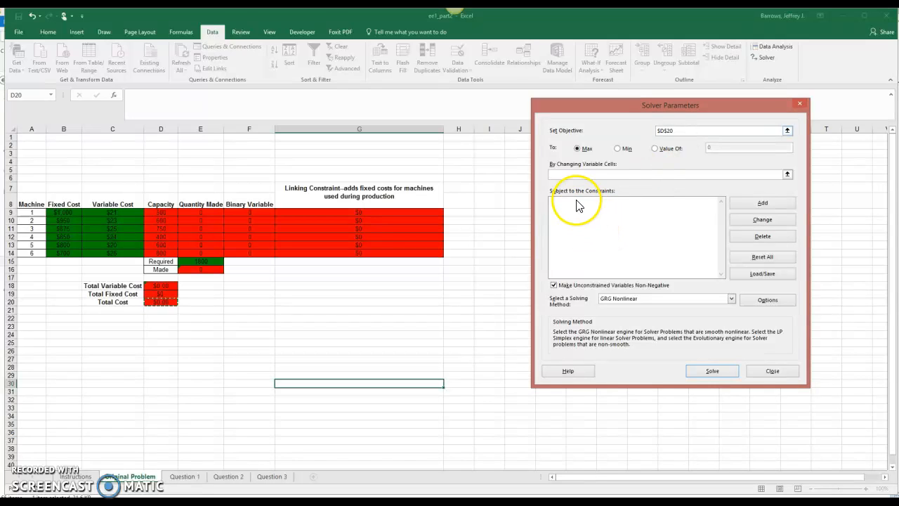
pyautogui.click(570, 174)
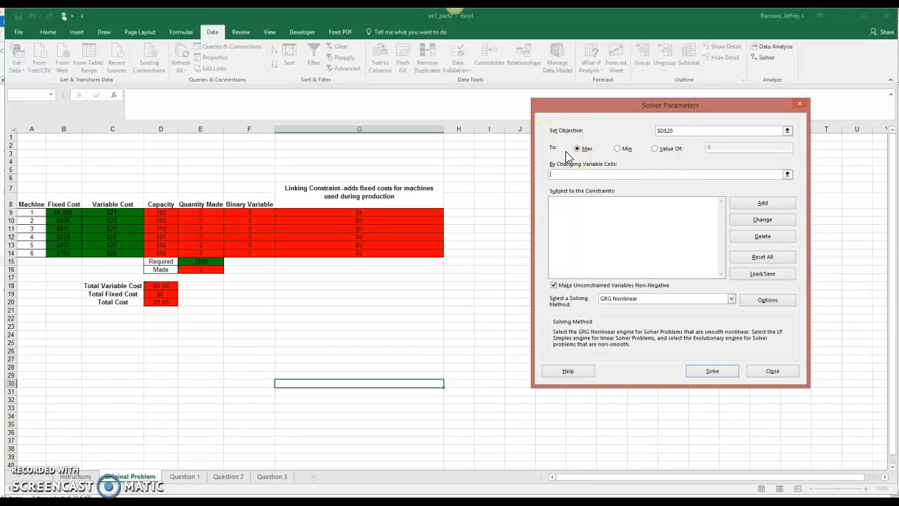
pyautogui.click(617, 149)
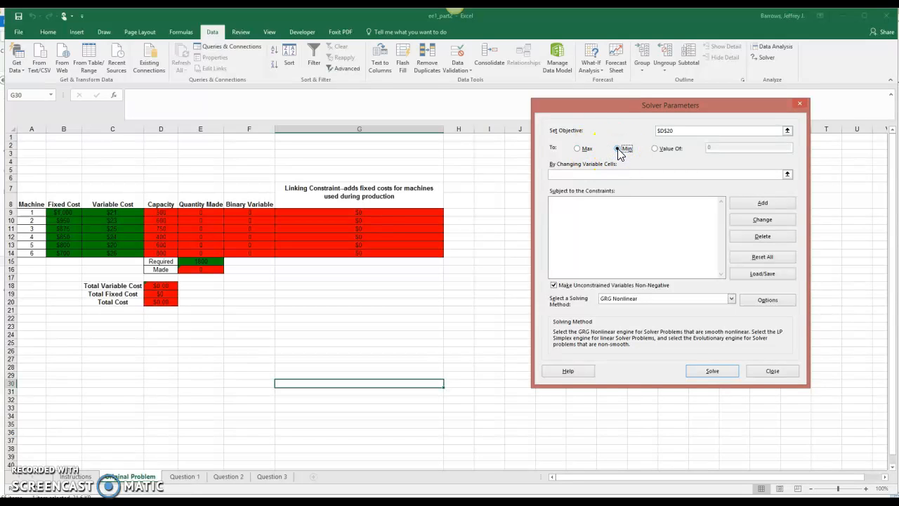
# - Set the Solver's changing variable cells to the Quantity Made range $E$9:$E$14
pyautogui.click(575, 172)
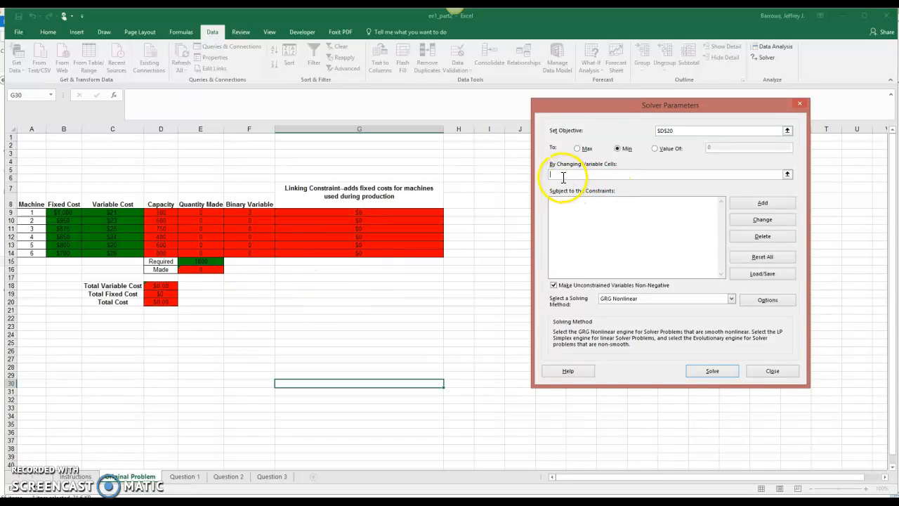
pyautogui.click(196, 212)
pyautogui.moveTo(196, 212); pyautogui.dragTo(195, 255)
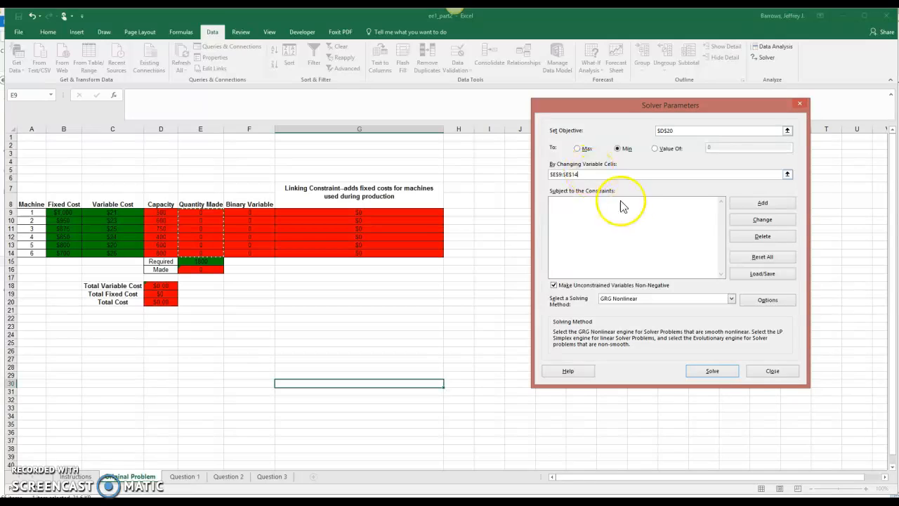
pyautogui.click(445, 278)
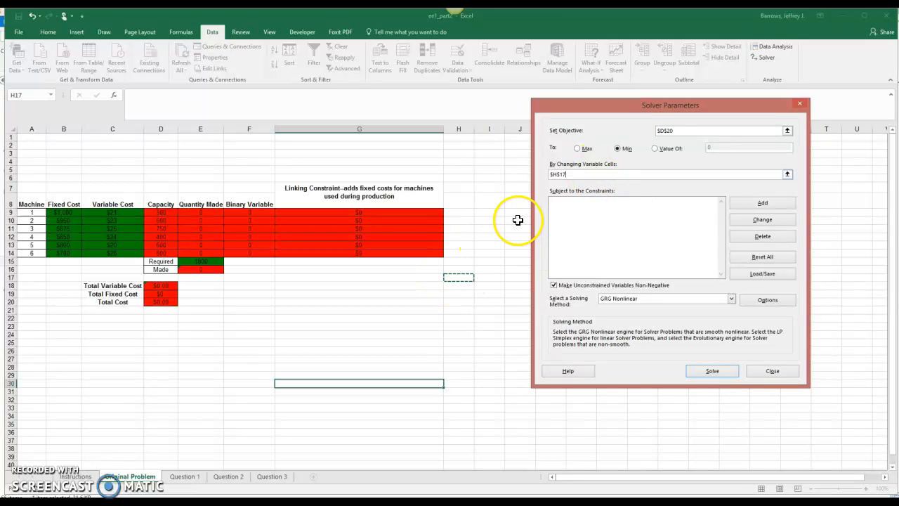
pyautogui.moveTo(574, 176); pyautogui.dragTo(530, 175)
pyautogui.moveTo(203, 212); pyautogui.dragTo(206, 255)
pyautogui.click(569, 218)
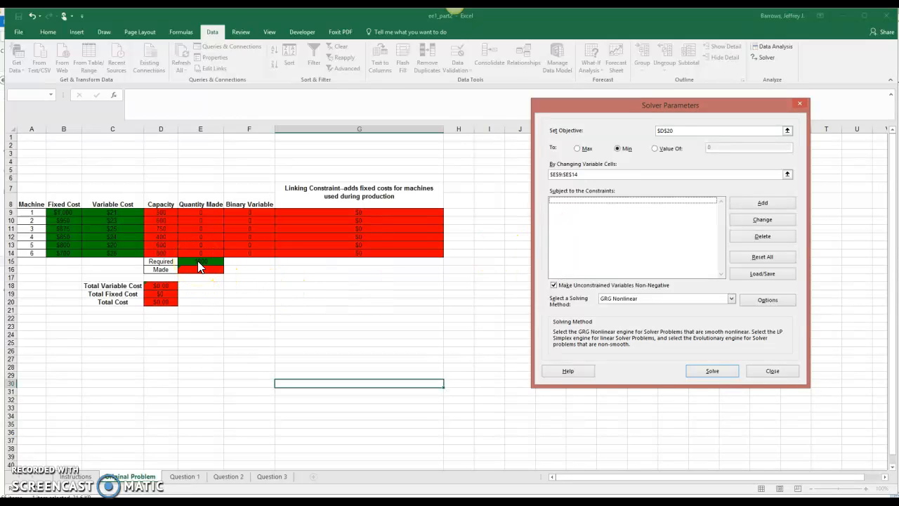
# - Add a Solver constraint requiring the Made quantity $E$16 to equal the Required quantity $E$15
pyautogui.click(762, 201)
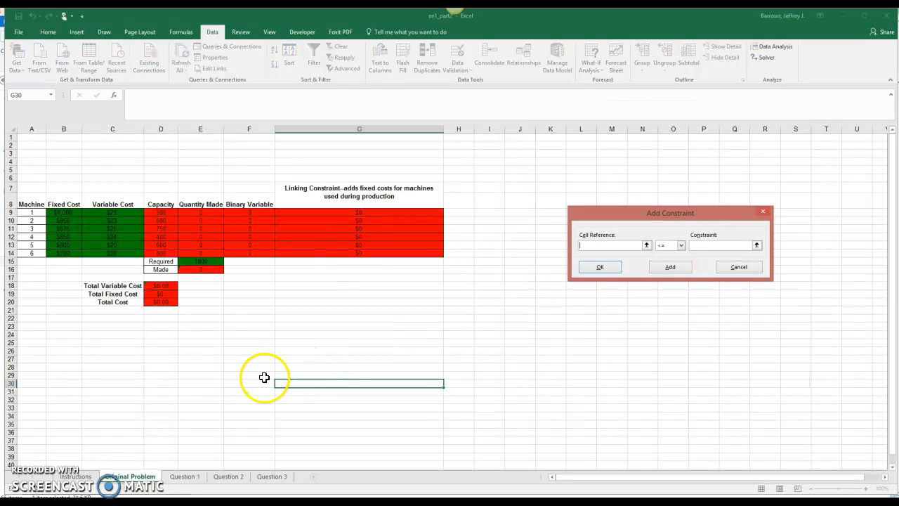
pyautogui.click(199, 271)
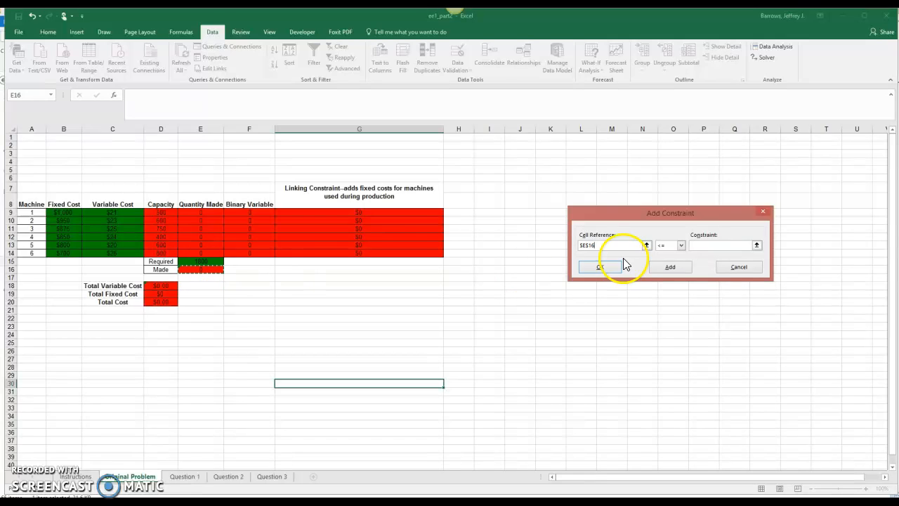
pyautogui.click(682, 245)
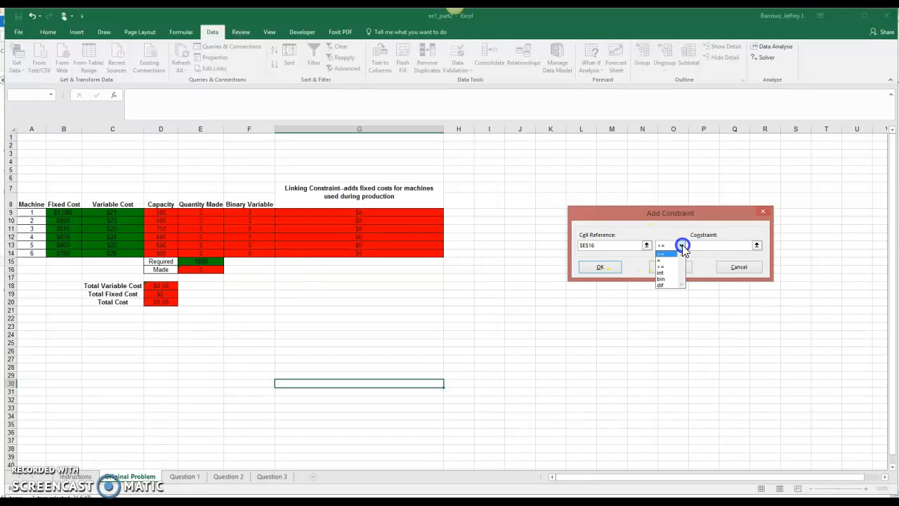
pyautogui.click(671, 261)
pyautogui.click(699, 246)
pyautogui.click(204, 260)
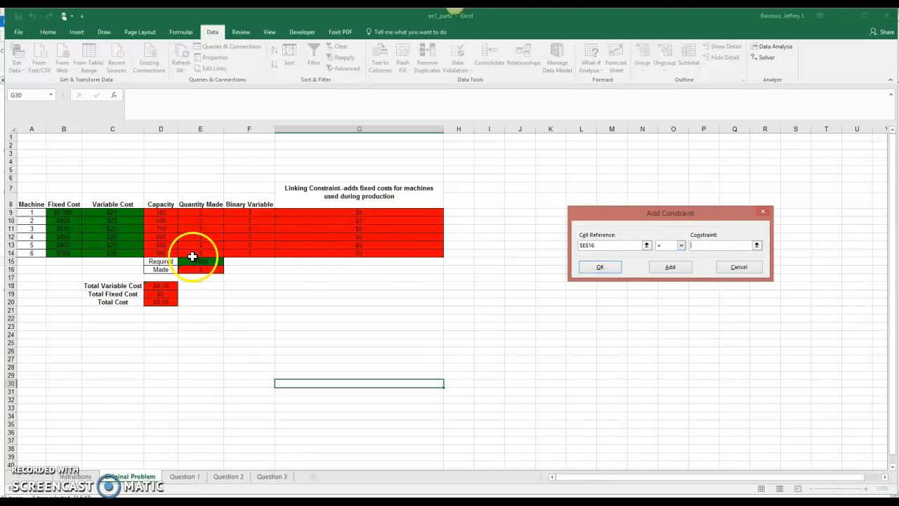
pyautogui.click(202, 261)
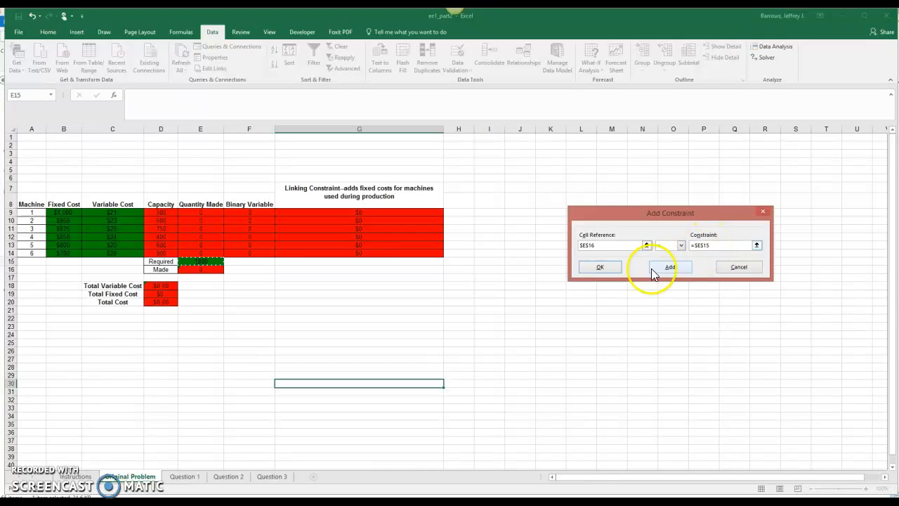
pyautogui.click(599, 267)
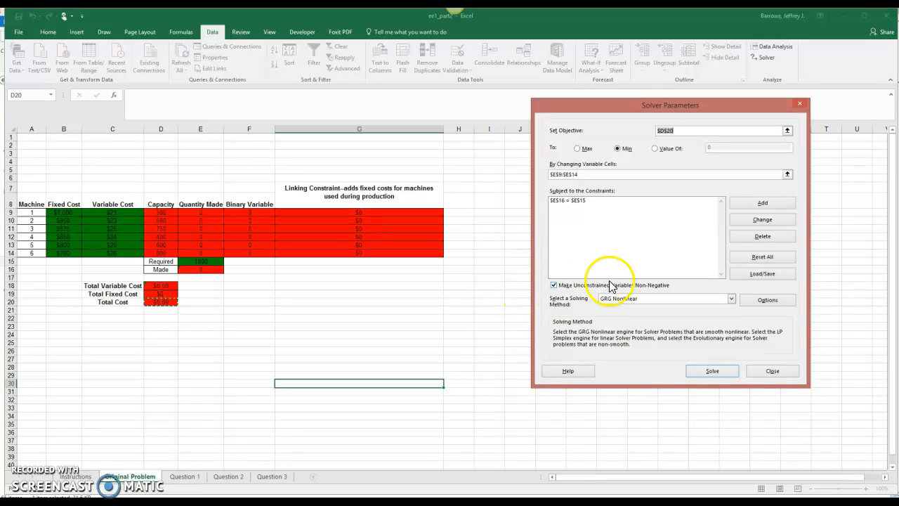
# - Add a Solver constraint keeping the Quantity Made cells $E$9:$E$14 <= the Capacity cells $D$9:$D$14
pyautogui.click(763, 208)
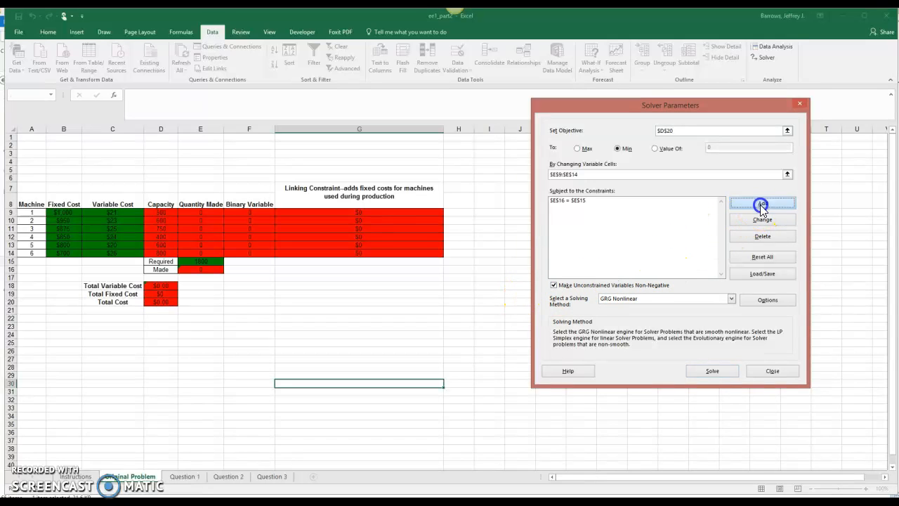
pyautogui.moveTo(196, 214); pyautogui.dragTo(200, 253)
pyautogui.click(703, 244)
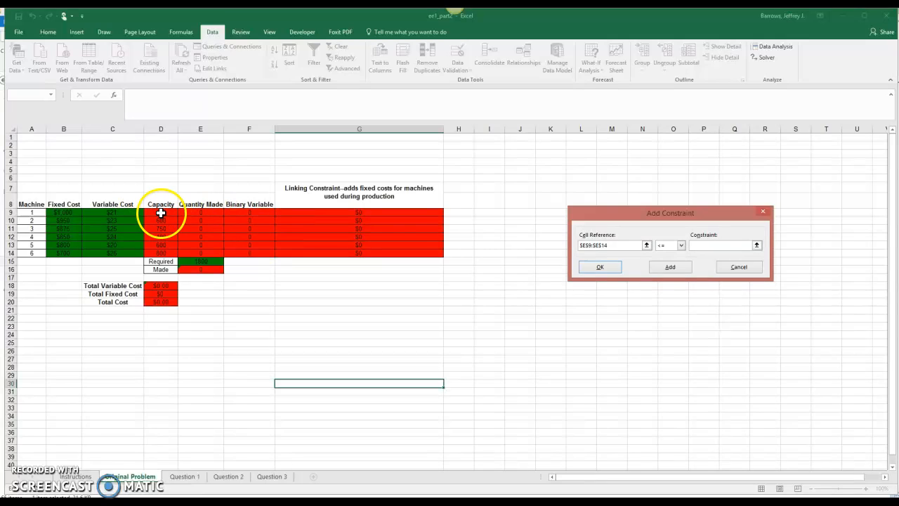
pyautogui.moveTo(161, 212); pyautogui.dragTo(161, 251)
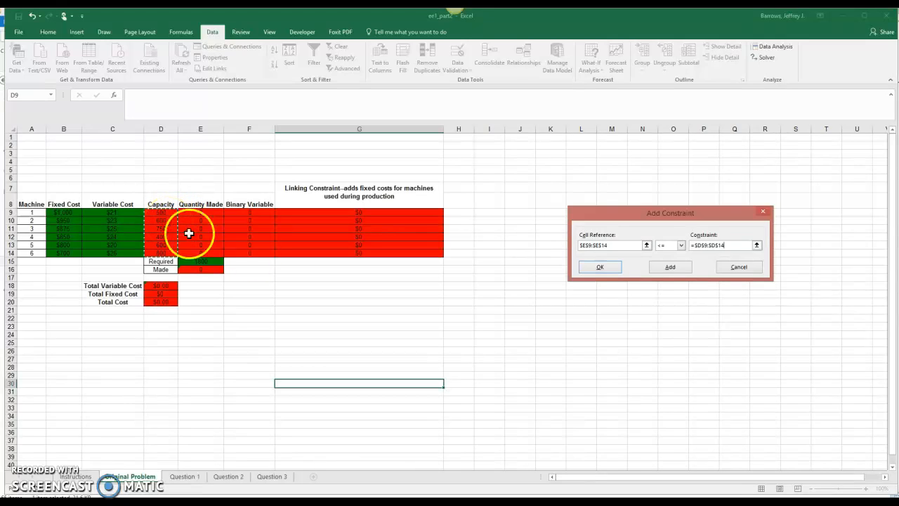
pyautogui.click(600, 266)
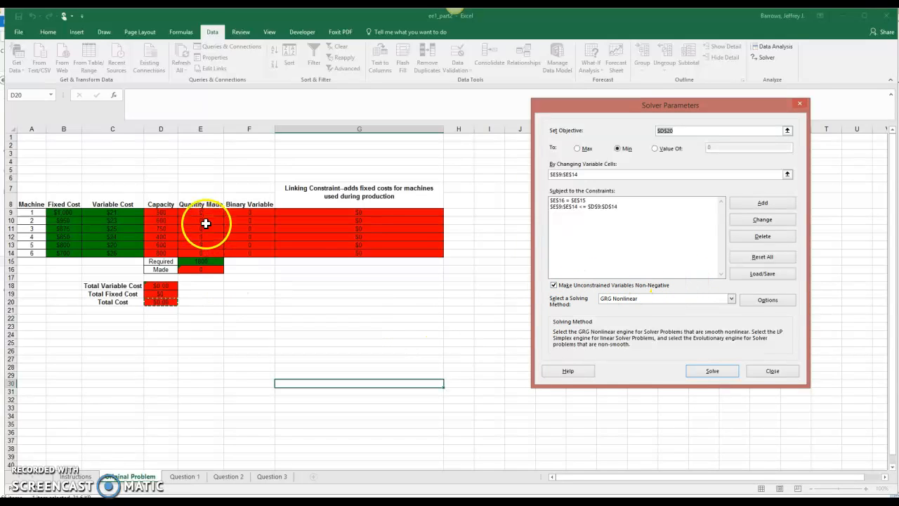
# - Add a Solver constraint requiring the Quantity Made cells $E$9:$E$14 >= 0
pyautogui.click(755, 202)
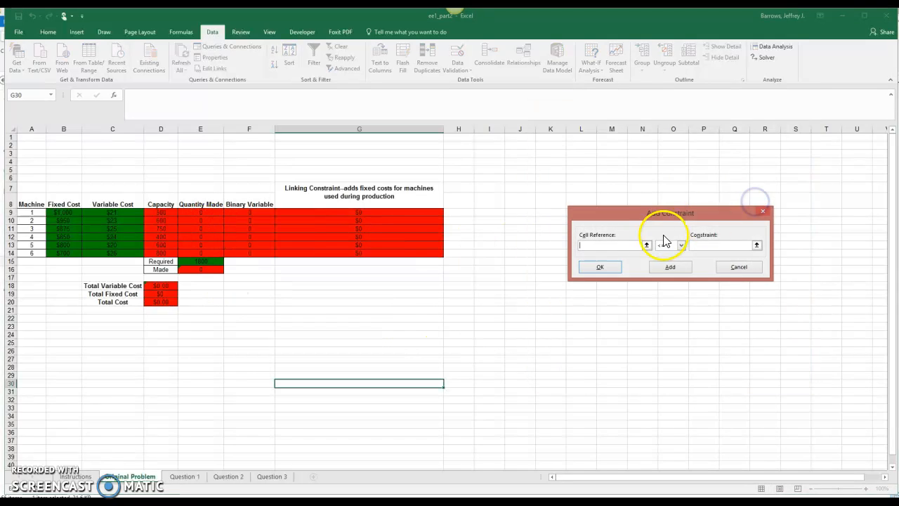
pyautogui.moveTo(201, 211); pyautogui.dragTo(205, 253)
pyautogui.click(681, 244)
pyautogui.click(663, 265)
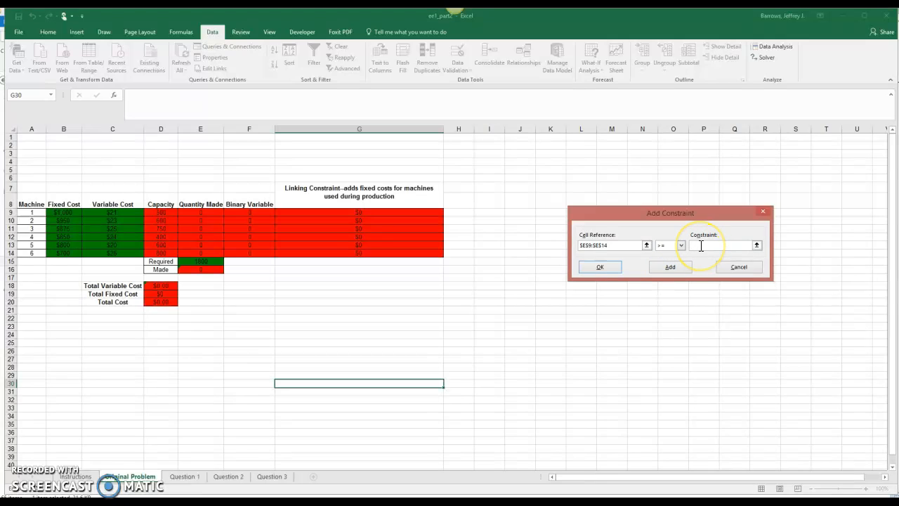
pyautogui.click(701, 245)
pyautogui.write('0')
pyautogui.click(606, 267)
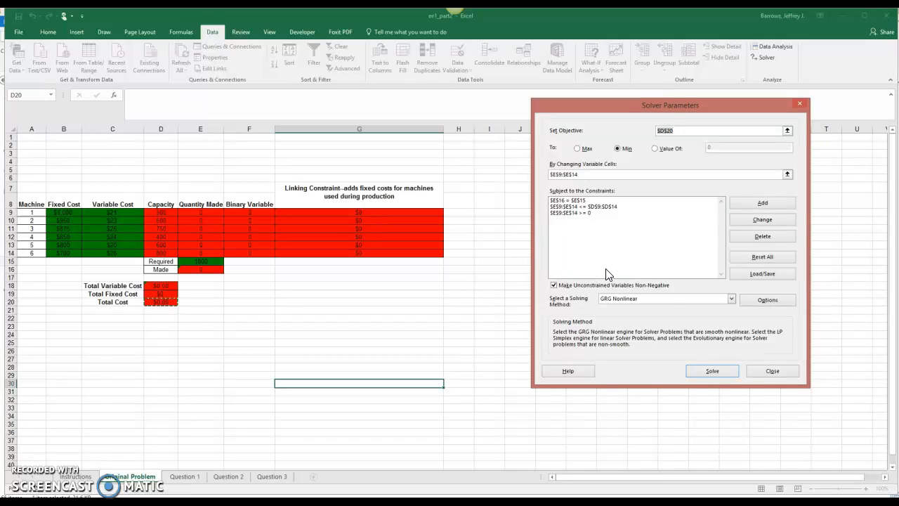
# - Solve the model with the current Solver setup, then discard the solution and restore the original worksheet values
pyautogui.click(721, 372)
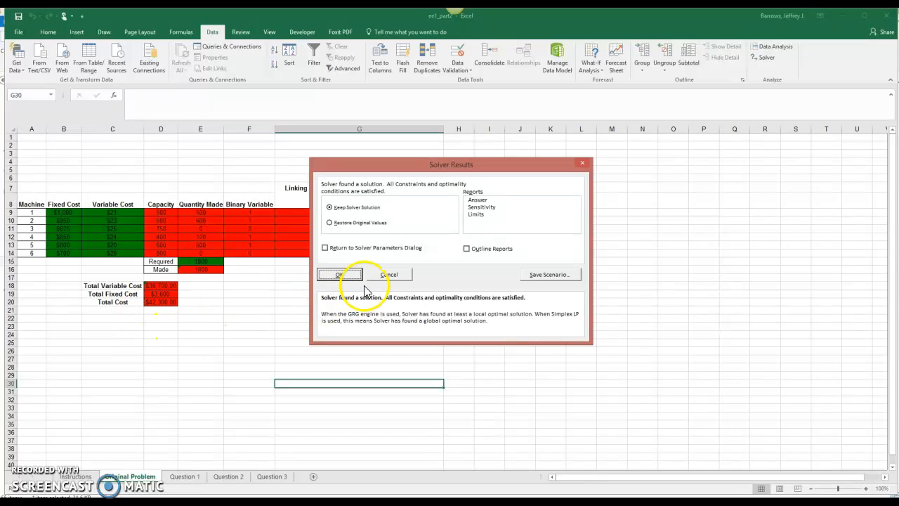
pyautogui.click(391, 275)
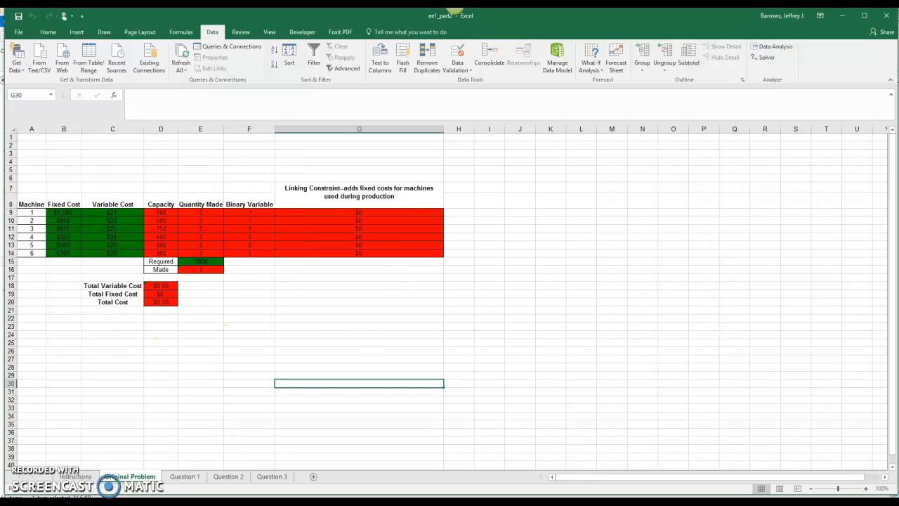
# - Reopen the Solver parameters, review the available solving methods and select GRG Nonlinear
pyautogui.click(764, 57)
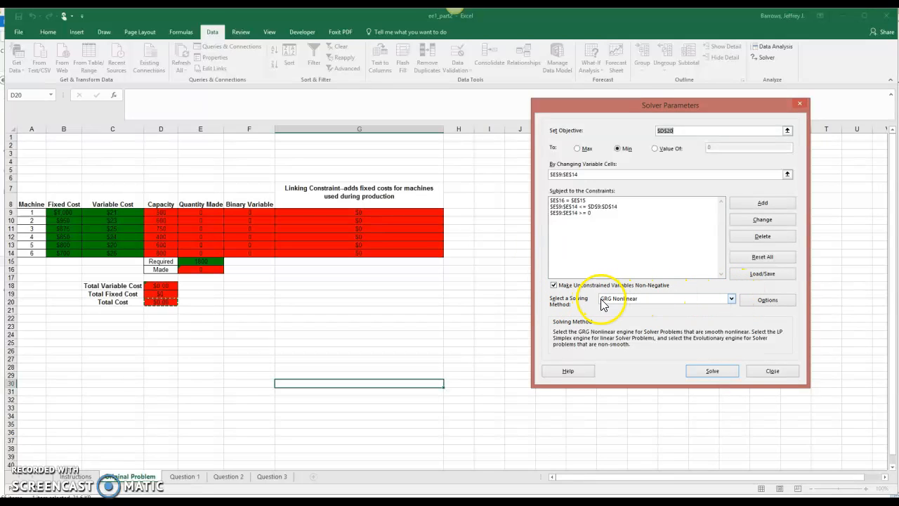
pyautogui.click(731, 298)
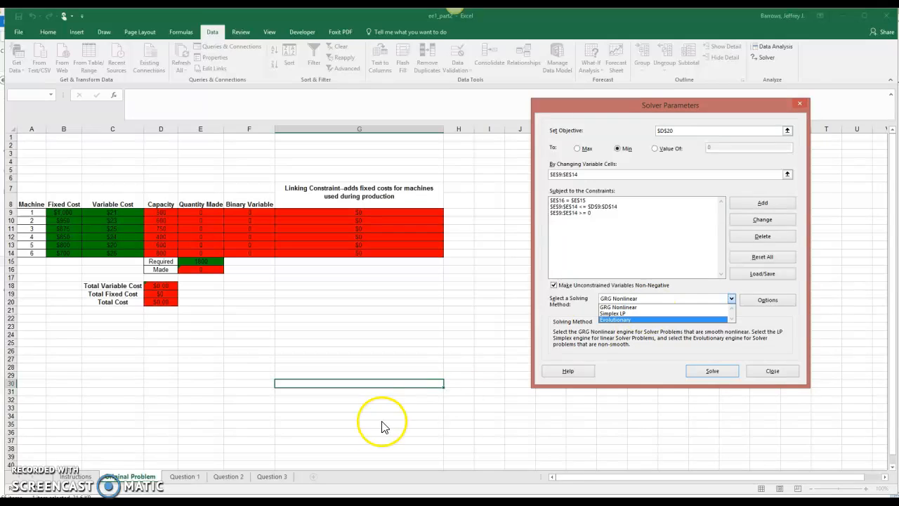
pyautogui.click(634, 308)
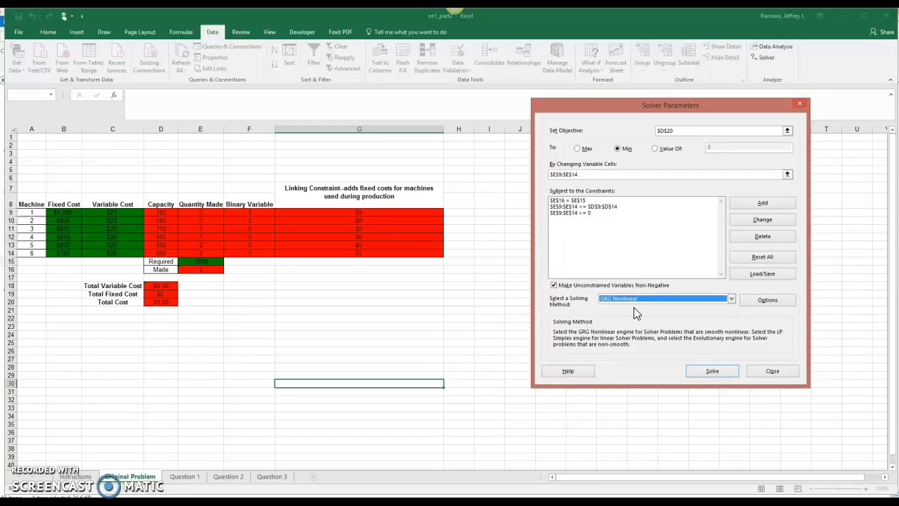